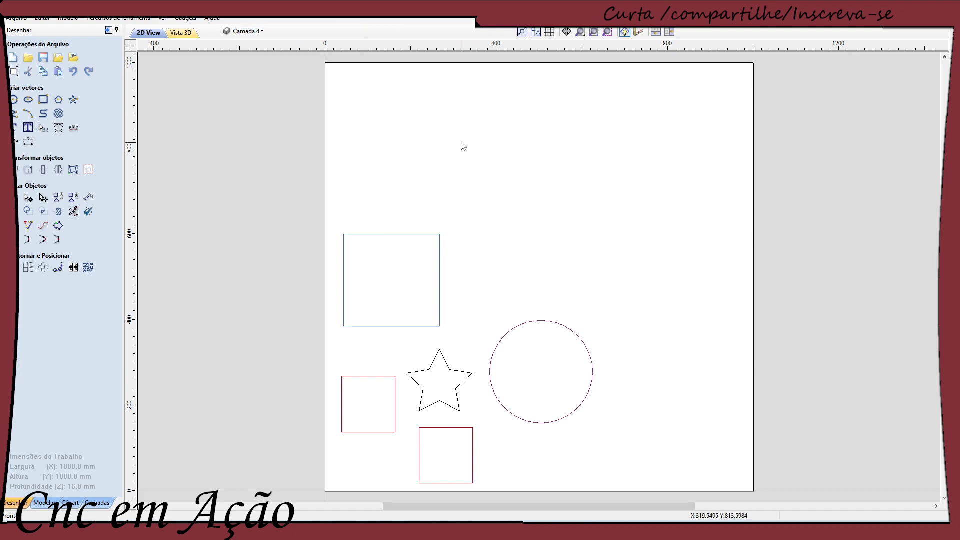
Clear any selection by dragging across an empty area of the canvas.
{"action": "left_click_drag", "start_coordinate": [460, 144], "coordinate": [549, 214]}
Draw a 210 × 150 mm rectangle near the sheet top and a second one below-right of it.
{"action": "left_click", "coordinate": [44, 99]}
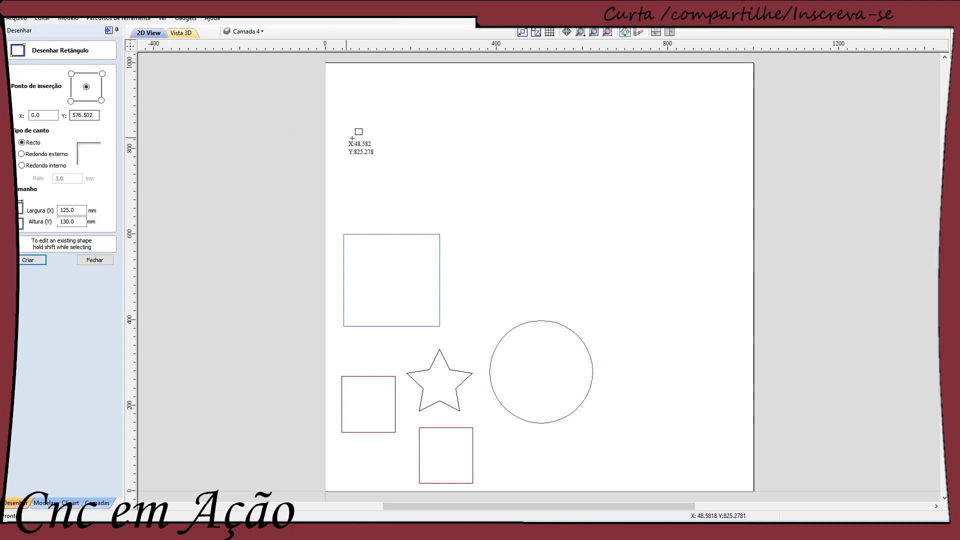
{"action": "mouse_move", "coordinate": [380, 128]}
{"action": "left_mouse_down"}
{"action": "mouse_move", "coordinate": [407, 184]}
{"action": "mouse_move", "coordinate": [470, 192]}
{"action": "left_mouse_up"}
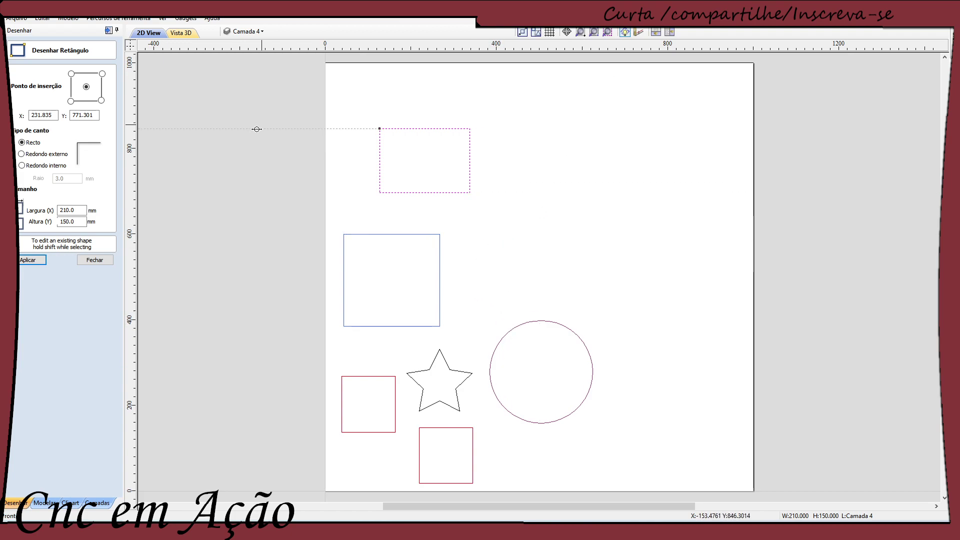
{"action": "left_click", "coordinate": [29, 261]}
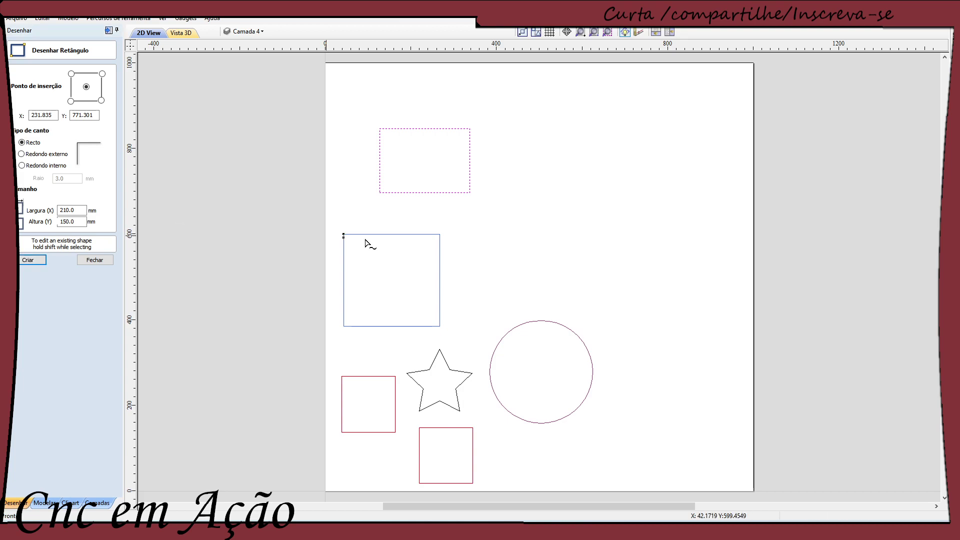
{"action": "left_click", "coordinate": [533, 241]}
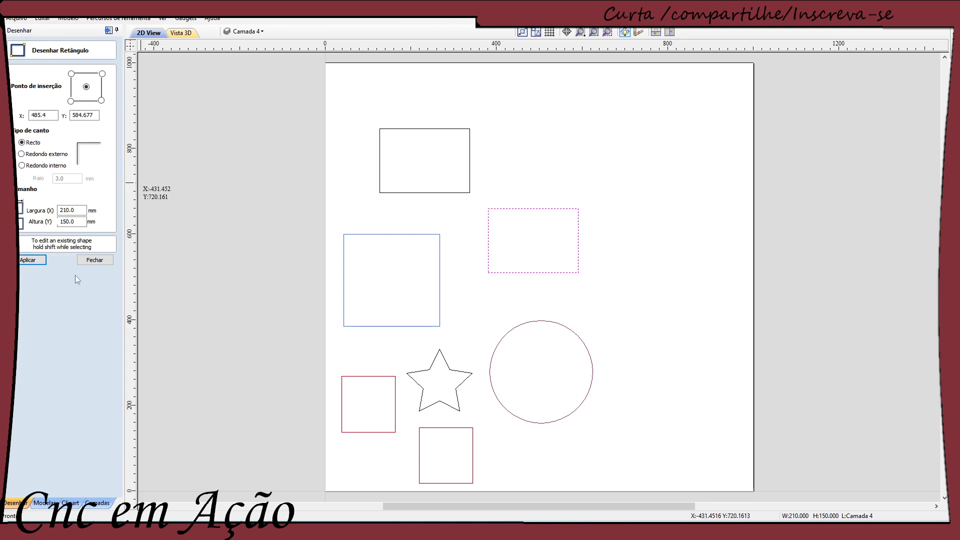
{"action": "left_click", "coordinate": [95, 260]}
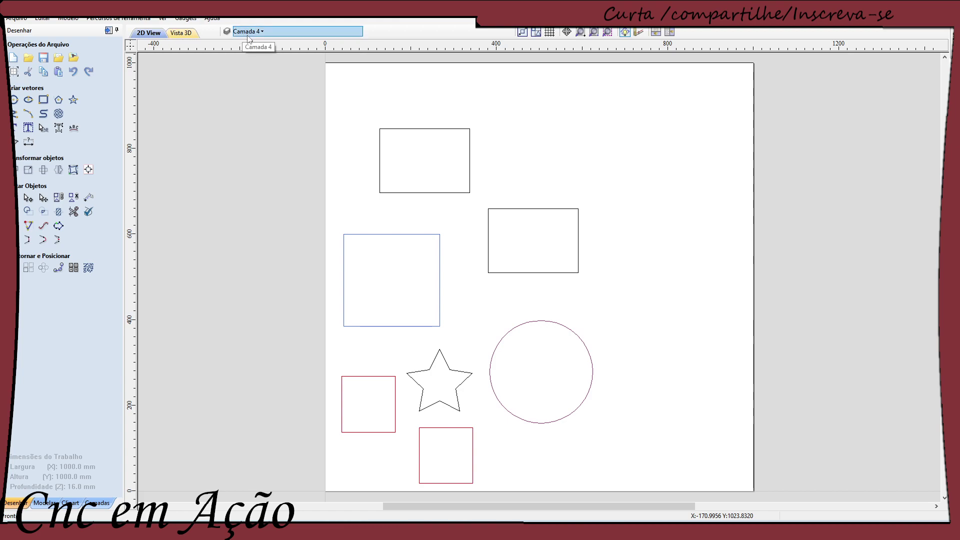
Make Camada 1 the active layer and set its colour to Azul Turquesa.
{"action": "left_click", "coordinate": [262, 33]}
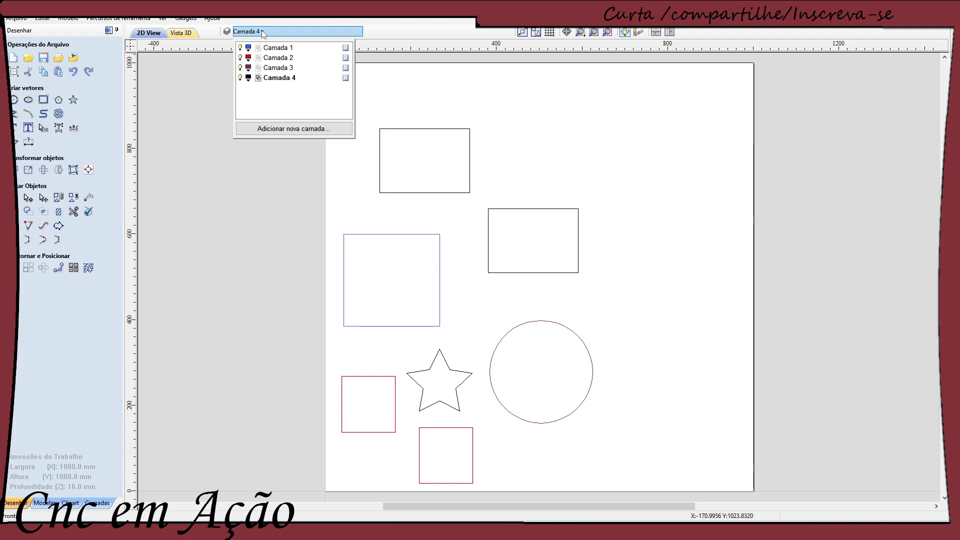
{"action": "left_click", "coordinate": [273, 50]}
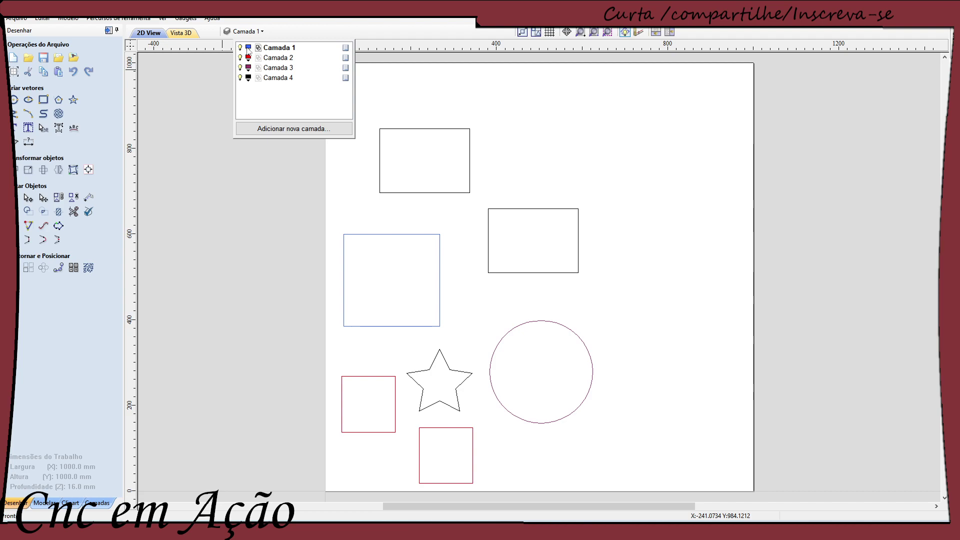
{"action": "left_click", "coordinate": [249, 51]}
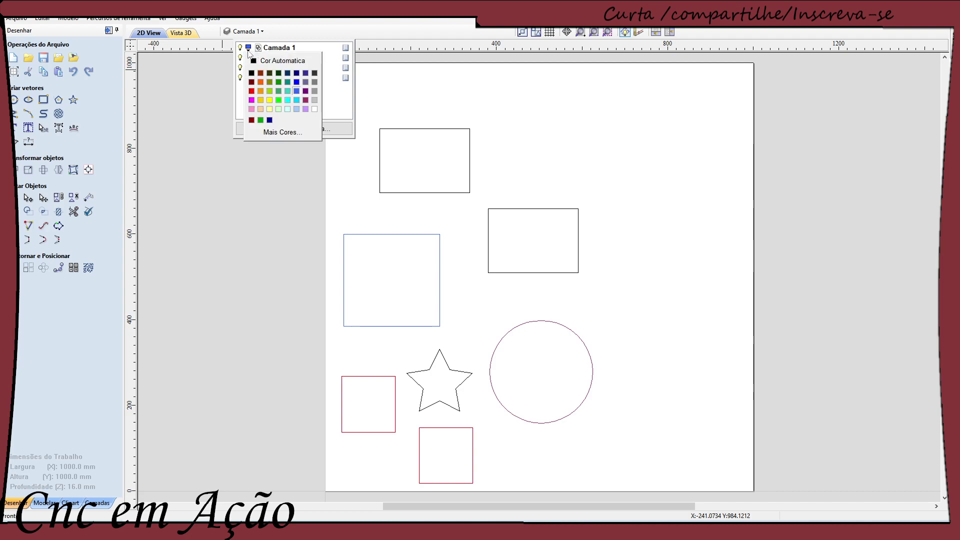
{"action": "left_click", "coordinate": [287, 99]}
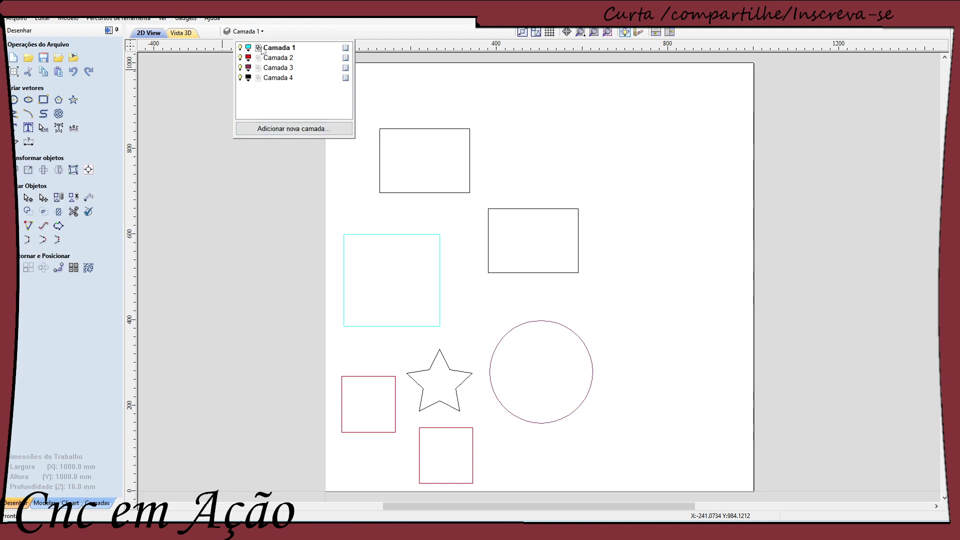
{"action": "left_click", "coordinate": [333, 217]}
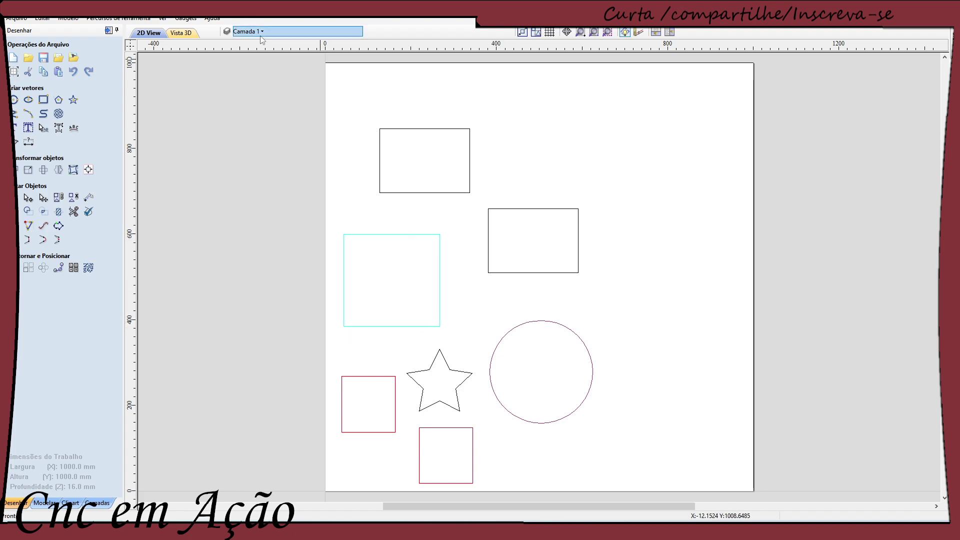
Hide Camada 1, Camada 2 and Camada 3 in turn from the layer list.
{"action": "left_click", "coordinate": [245, 31]}
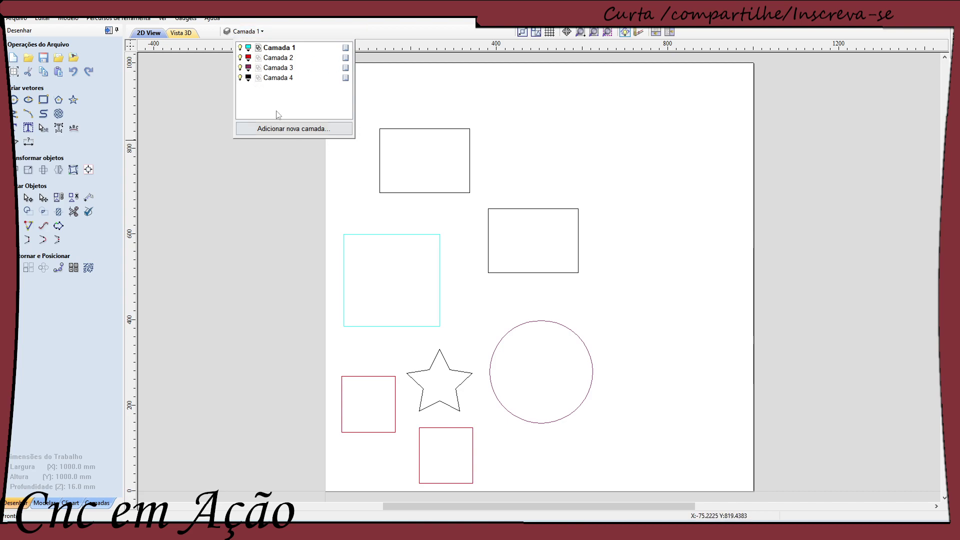
{"action": "left_click", "coordinate": [240, 48]}
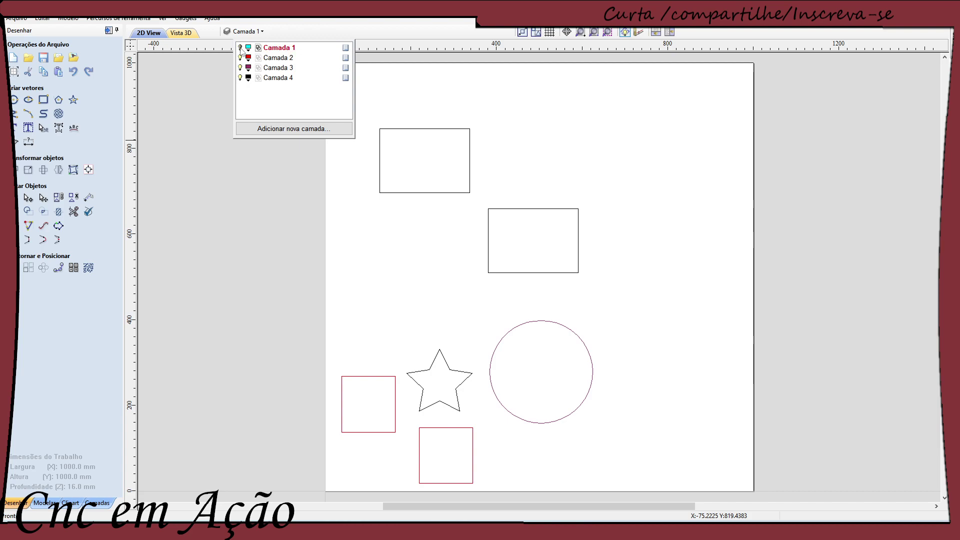
{"action": "left_click", "coordinate": [240, 57]}
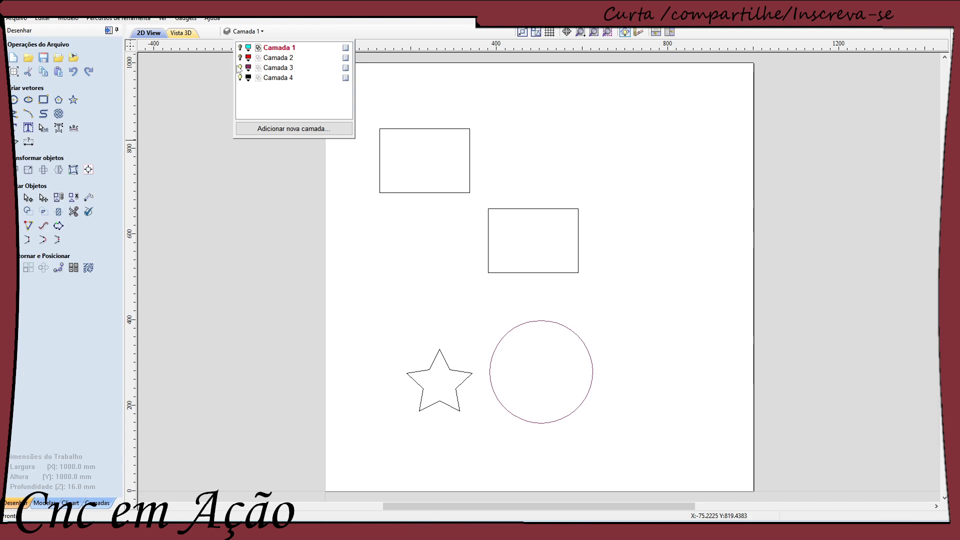
{"action": "left_click", "coordinate": [240, 68]}
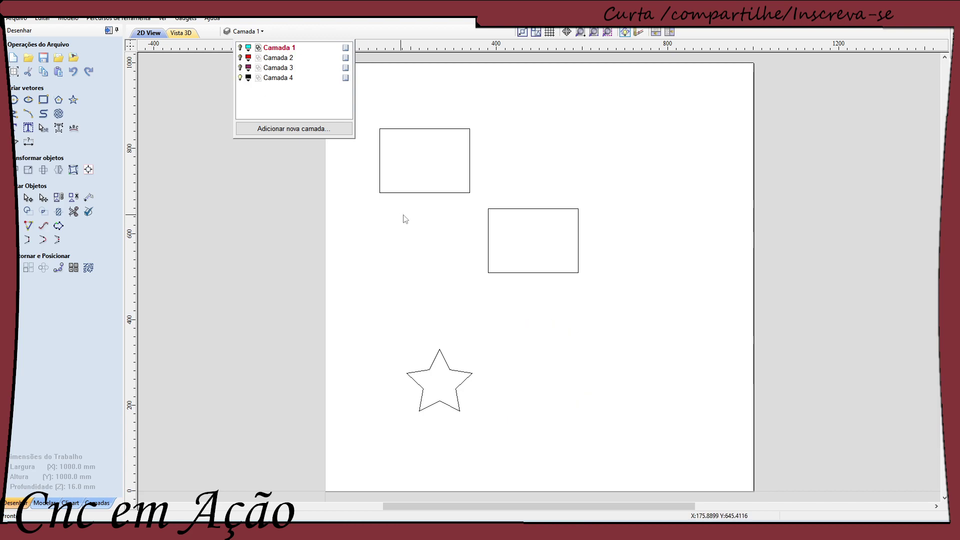
Show Camada 3, Camada 2 and Camada 1 again so all shapes reappear.
{"action": "left_click", "coordinate": [240, 68]}
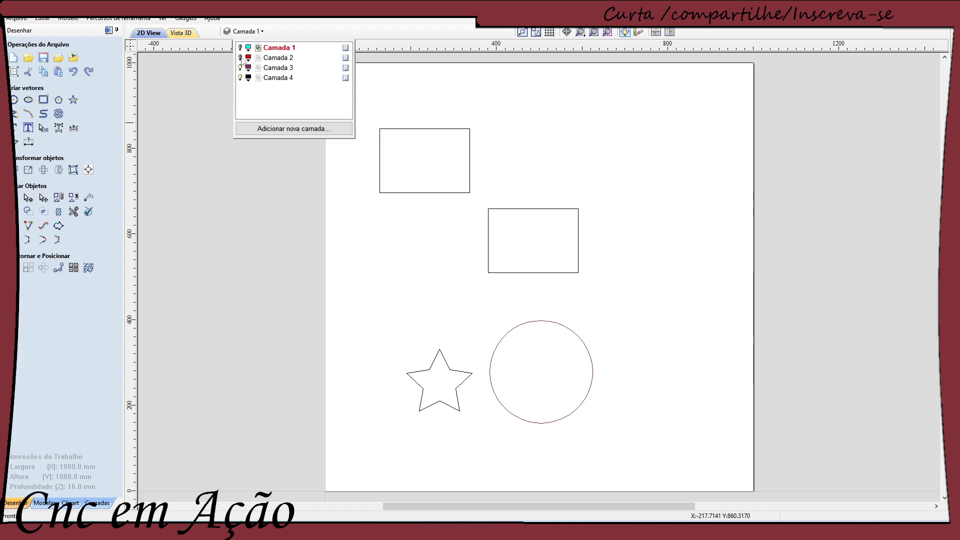
{"action": "left_click", "coordinate": [240, 58]}
{"action": "left_click", "coordinate": [240, 47]}
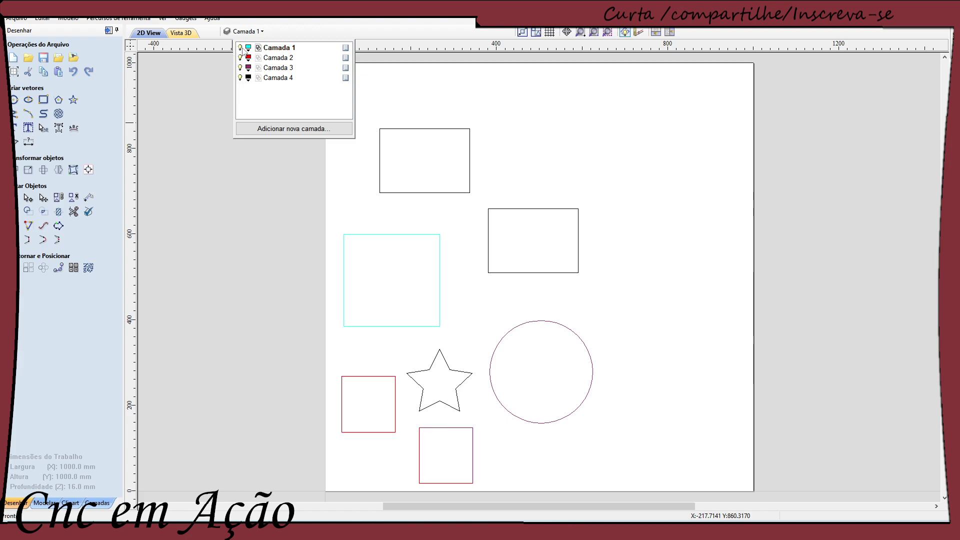